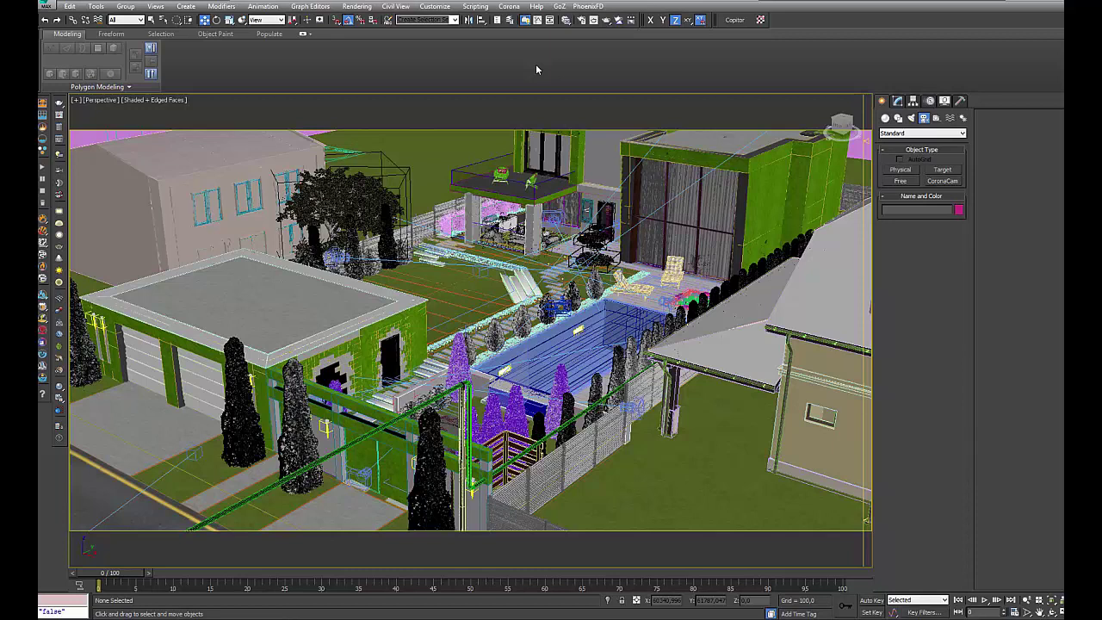
Open the Render Setup window from the Rendering menu and close it again
{"action": "left_click", "coordinate": [357, 6]}
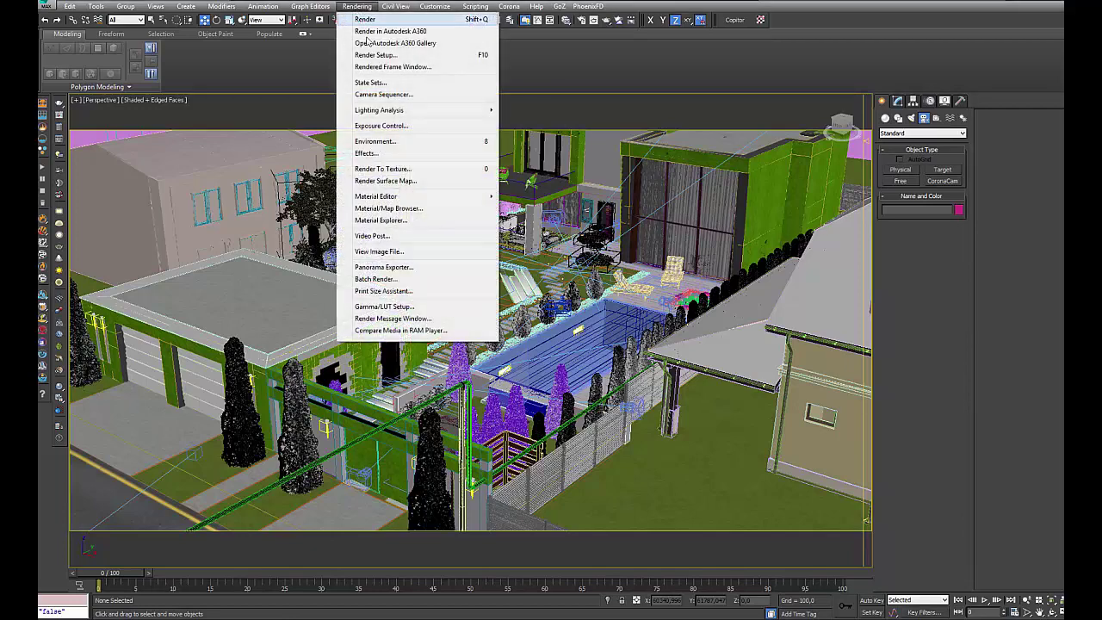
{"action": "left_click", "coordinate": [372, 55]}
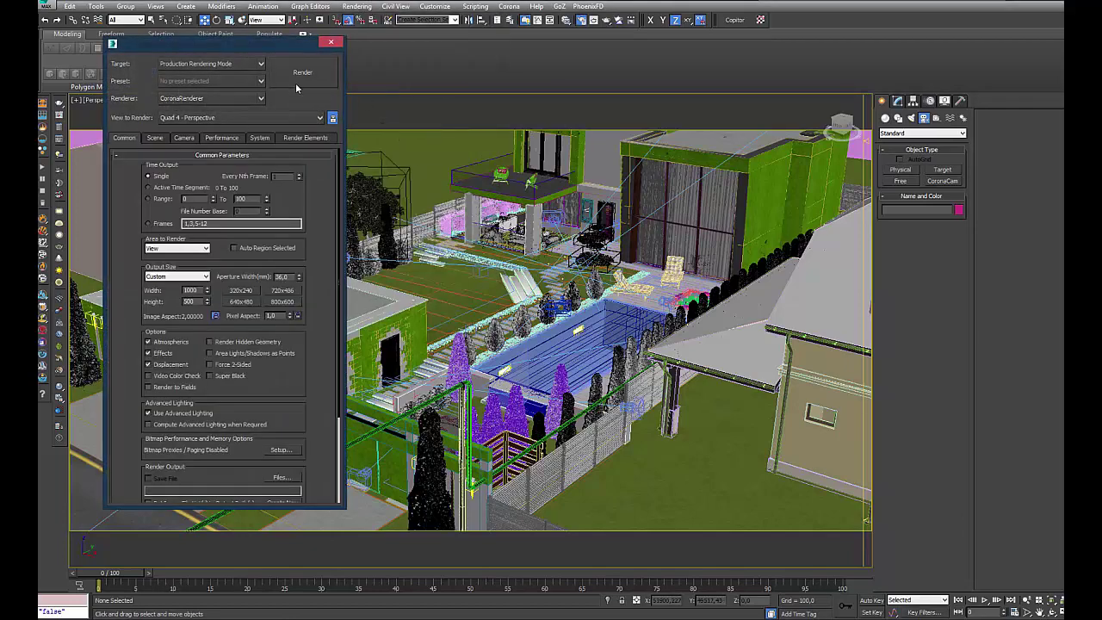
{"action": "left_click", "coordinate": [330, 42]}
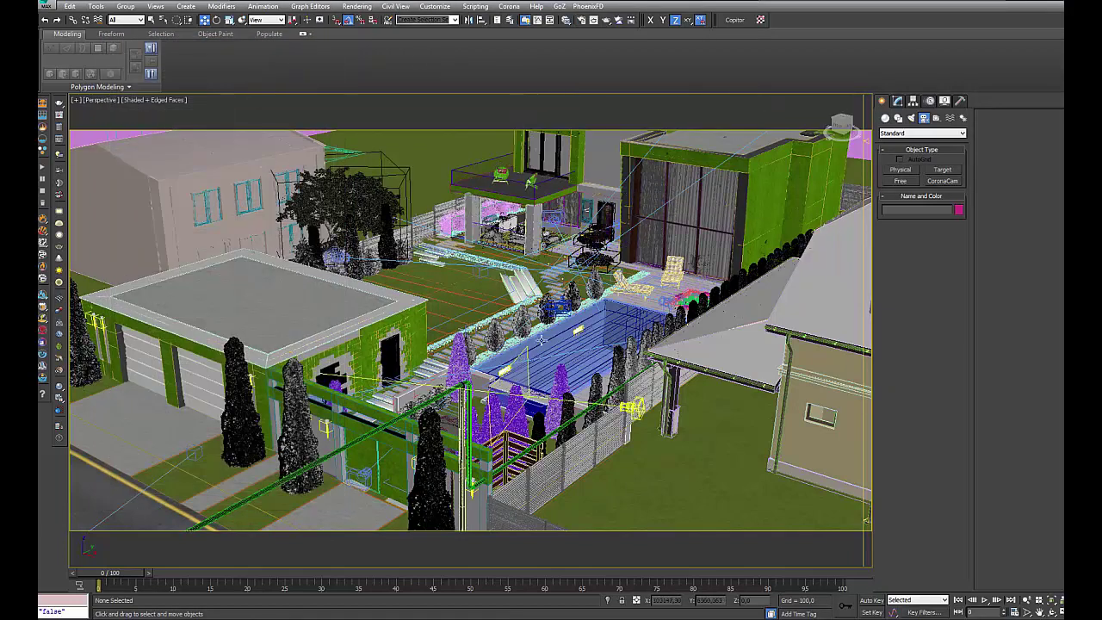
Select the Bonsai tree group, zoom to it with Z and orbit around it
{"action": "left_click", "coordinate": [594, 254]}
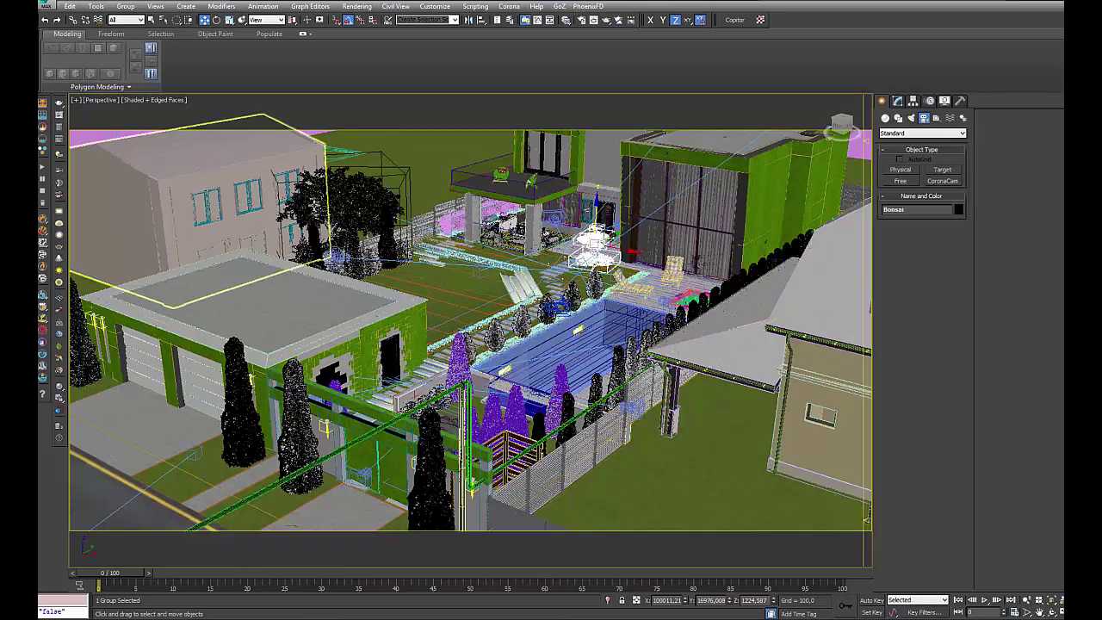
{"action": "key", "text": "z"}
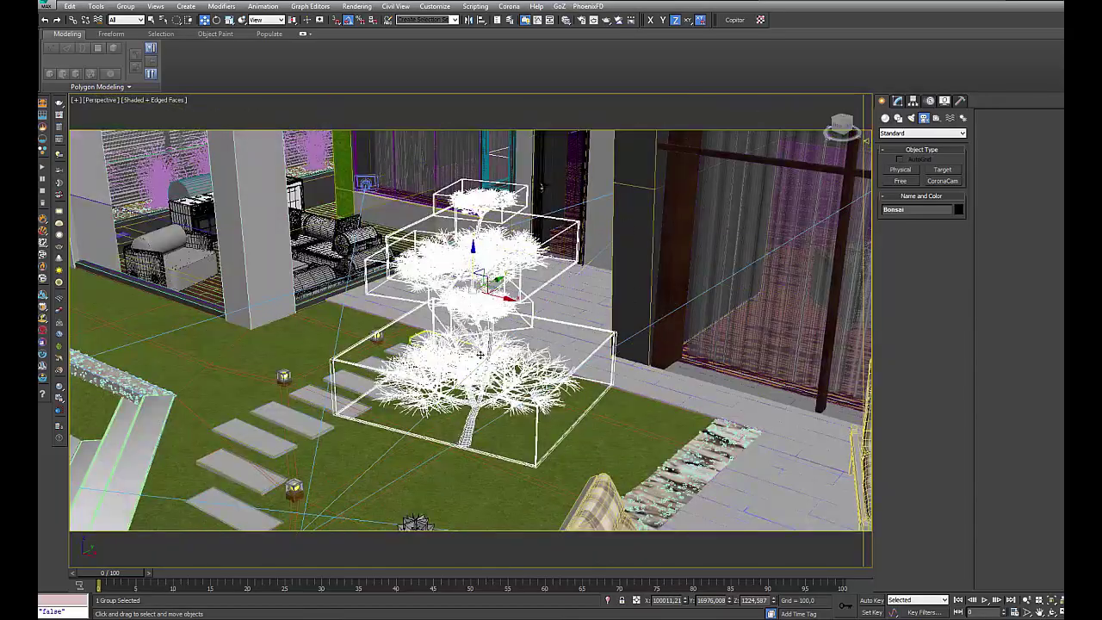
{"action": "mouse_move", "coordinate": [479, 355]}
{"action": "middle_mouse_down", "text": "alt"}
{"action": "mouse_move", "coordinate": [467, 344]}
{"action": "mouse_move", "coordinate": [586, 340]}
{"action": "mouse_move", "coordinate": [528, 350]}
{"action": "mouse_move", "coordinate": [540, 356]}
{"action": "mouse_move", "coordinate": [534, 375]}
{"action": "mouse_move", "coordinate": [551, 376]}
{"action": "mouse_move", "coordinate": [538, 369]}
{"action": "middle_mouse_up", "text": "alt"}
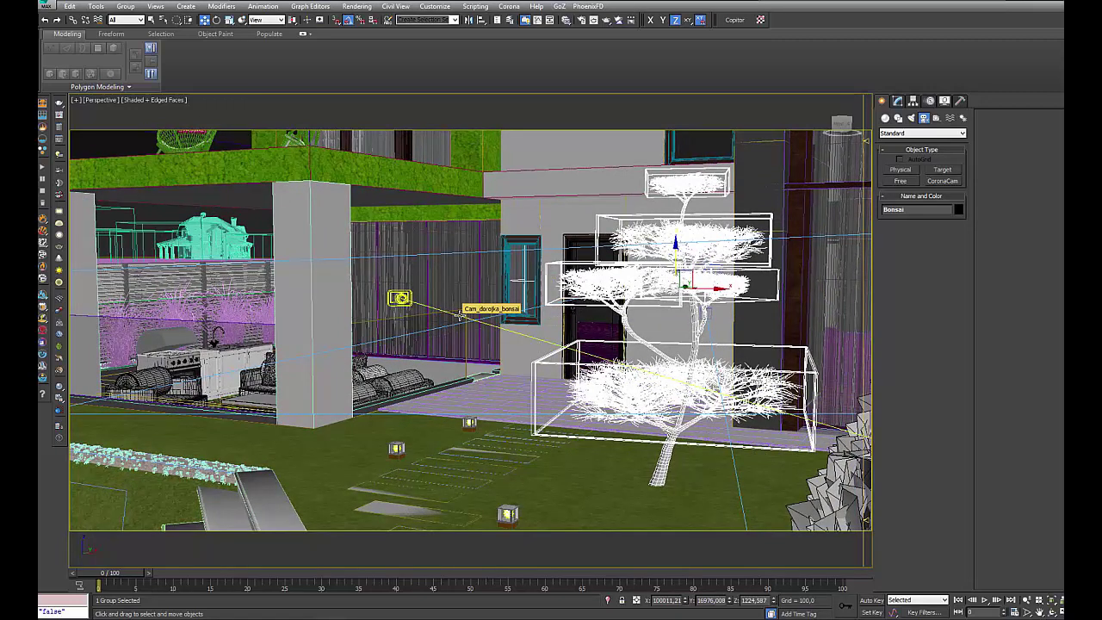
{"action": "left_click", "coordinate": [460, 316]}
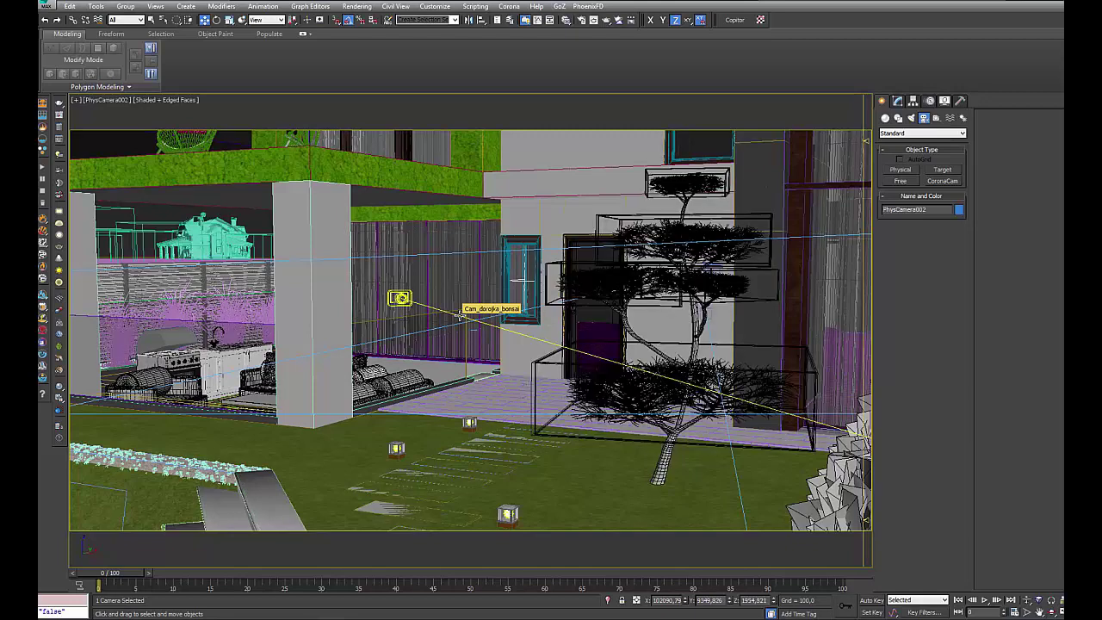
{"action": "left_click", "coordinate": [110, 102]}
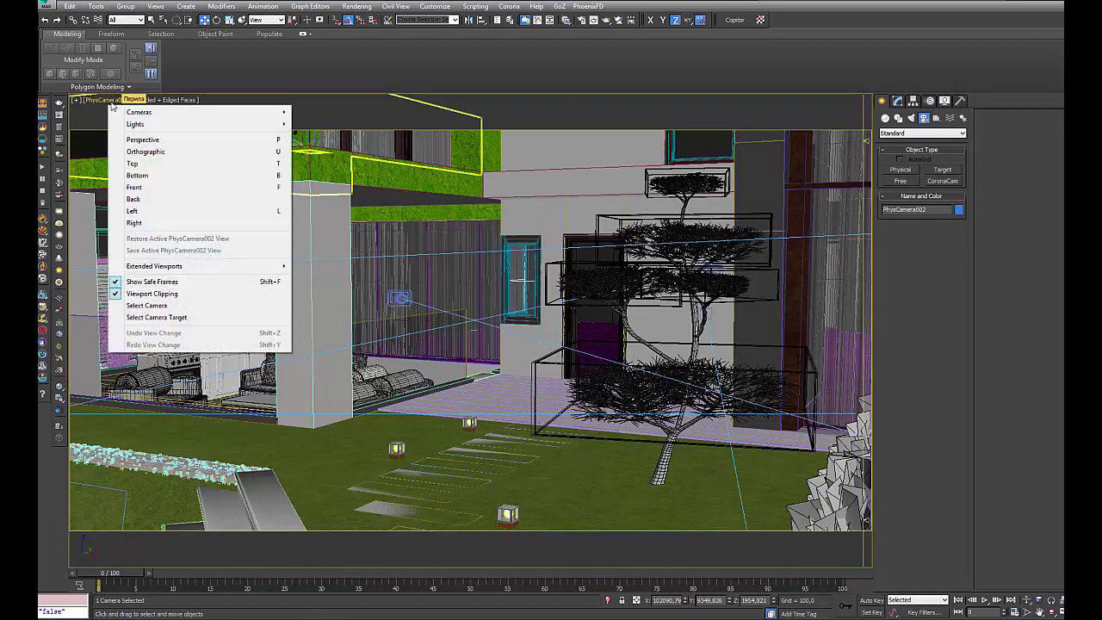
{"action": "left_click", "coordinate": [147, 304]}
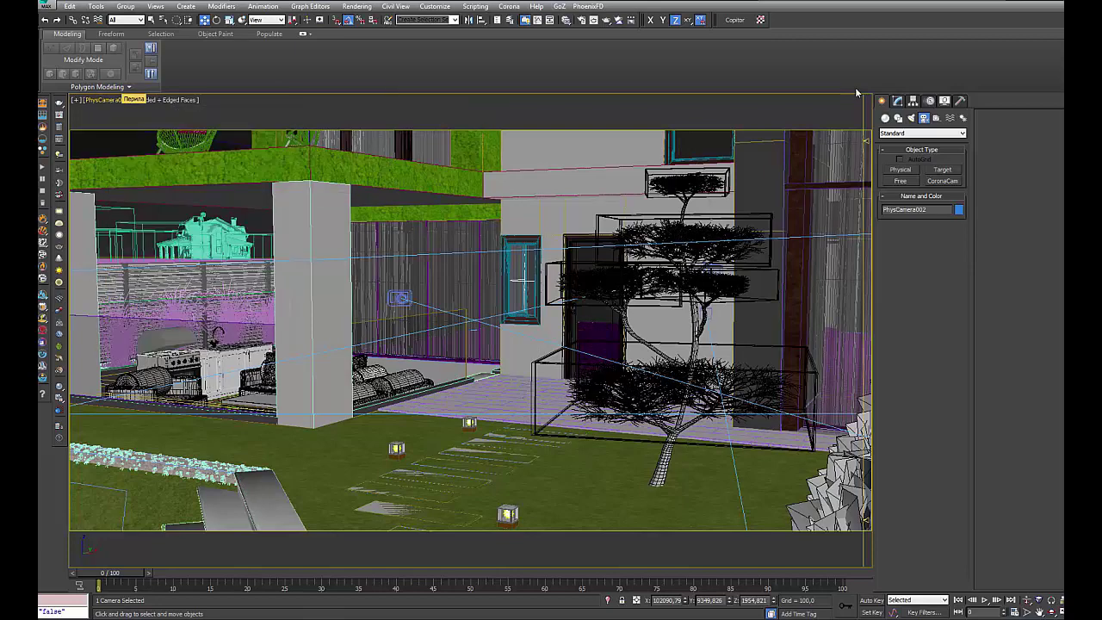
{"action": "left_click", "coordinate": [897, 101]}
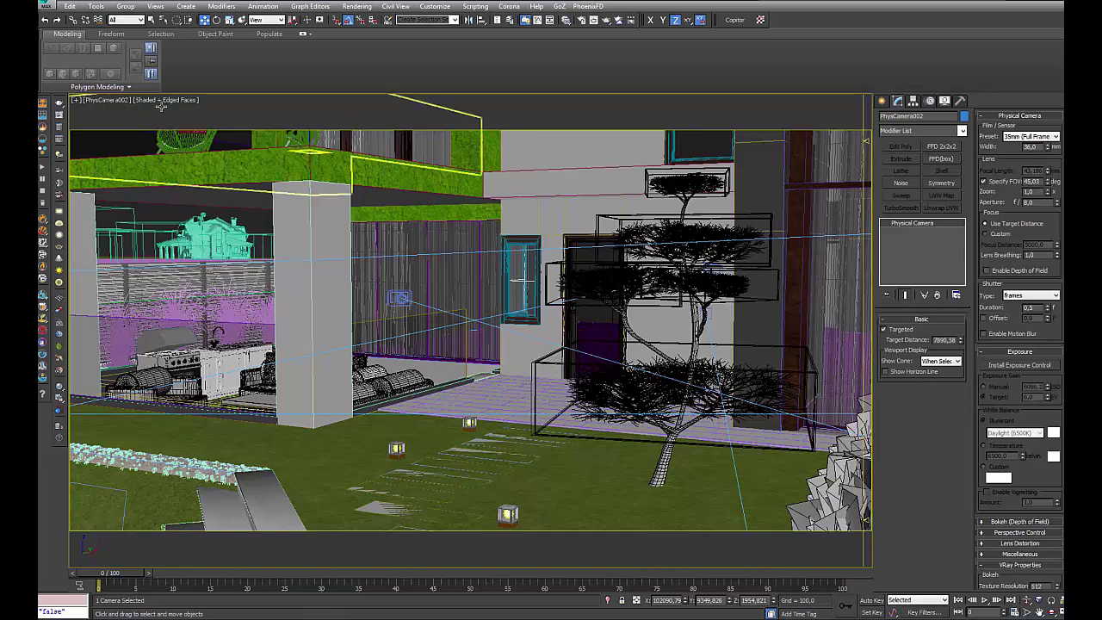
{"action": "left_click", "coordinate": [114, 102]}
{"action": "left_click", "coordinate": [150, 306]}
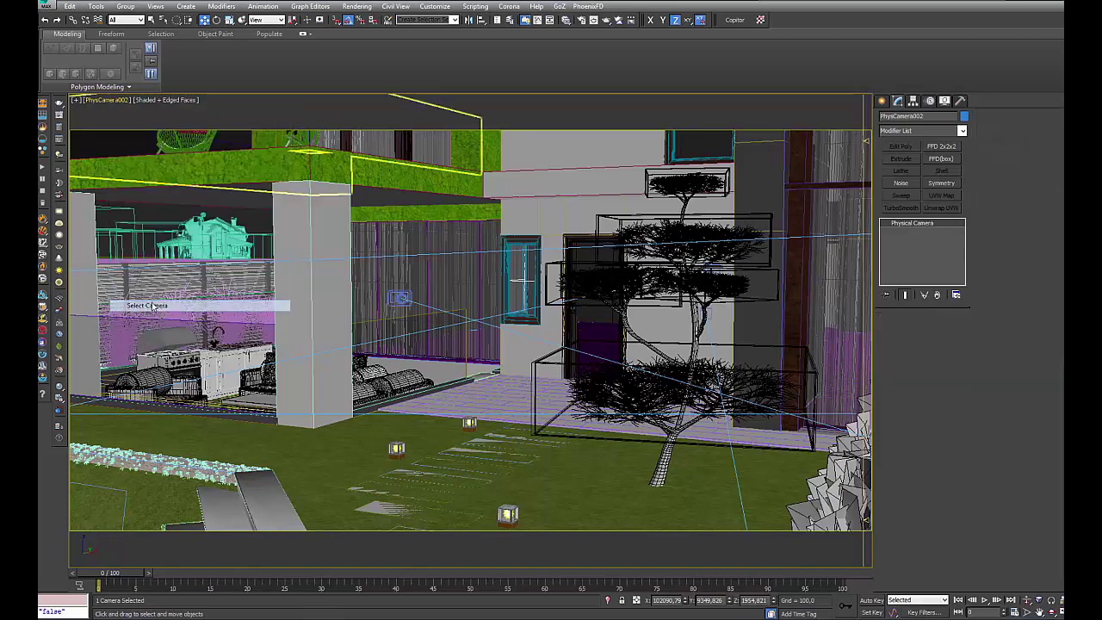
{"action": "left_click", "coordinate": [603, 332]}
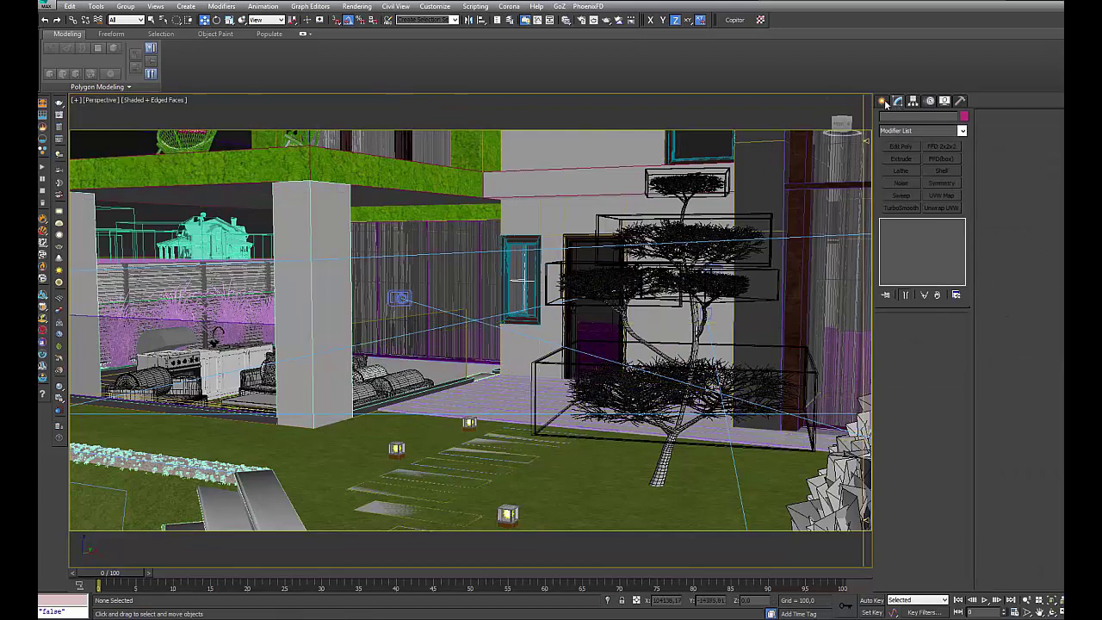
{"action": "left_click", "coordinate": [884, 102]}
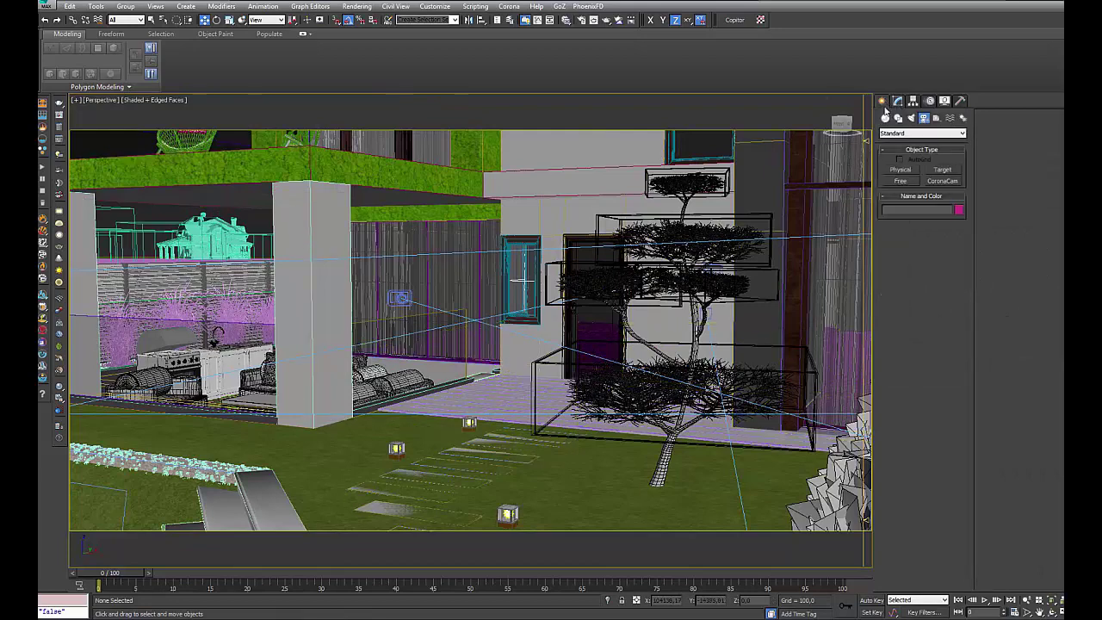
Choose CoronaCam as the camera type and switch to the four-viewport layout
{"action": "left_click", "coordinate": [938, 181]}
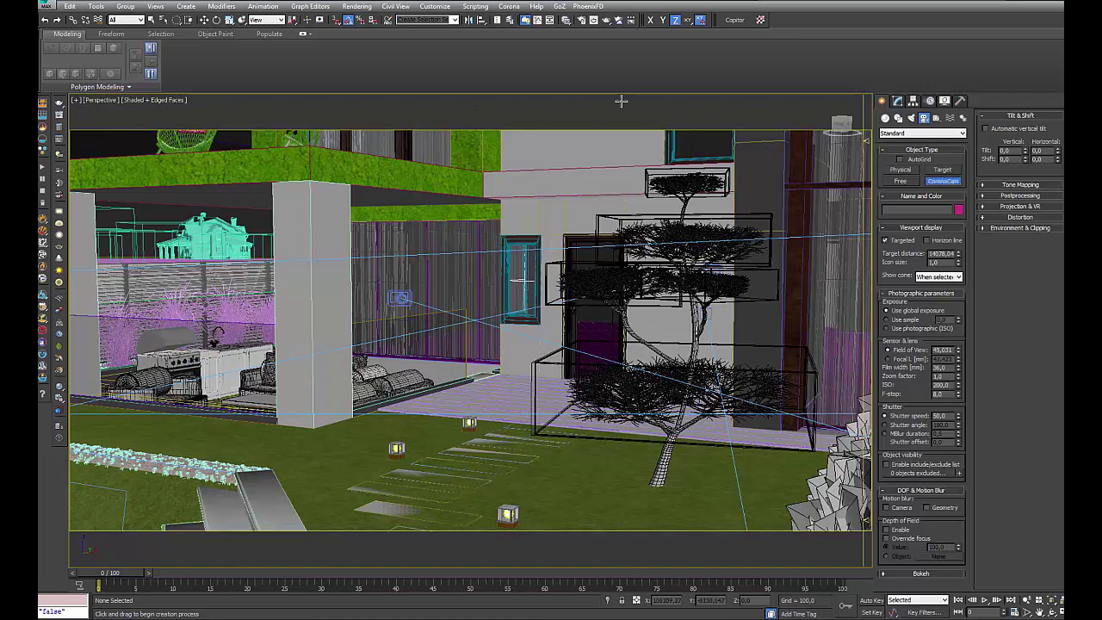
{"action": "key", "text": "alt+w"}
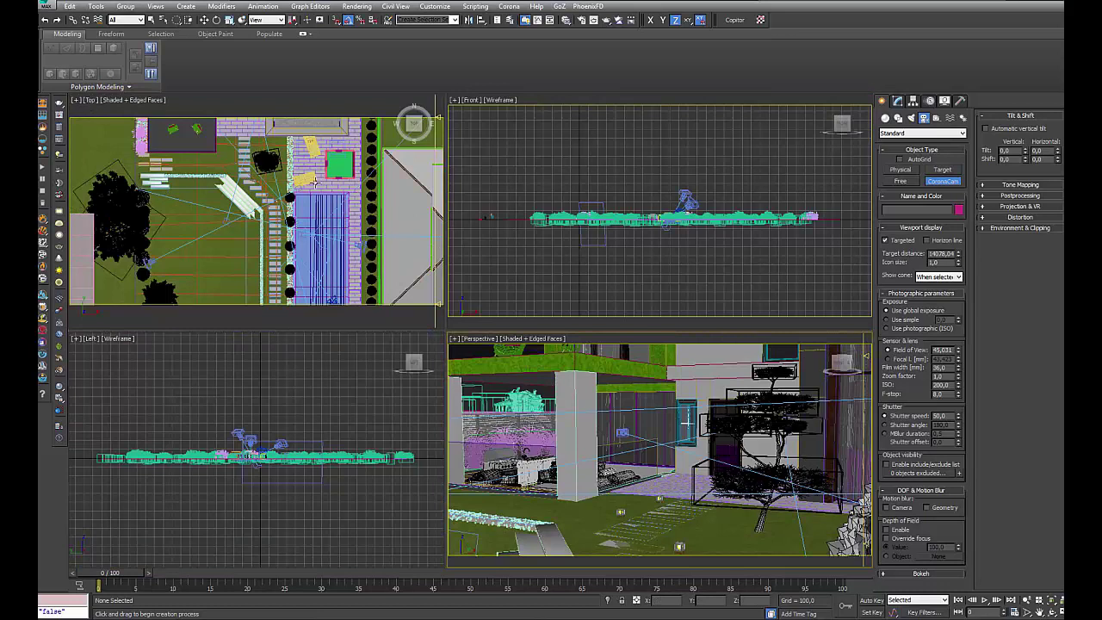
Drag a targeted CoronaCamera001 across the garden in Top view, then view through it in Perspective
{"action": "left_click", "coordinate": [947, 180]}
{"action": "mouse_move", "coordinate": [195, 283]}
{"action": "left_mouse_down"}
{"action": "mouse_move", "coordinate": [225, 138]}
{"action": "mouse_move", "coordinate": [376, 200]}
{"action": "left_mouse_up"}
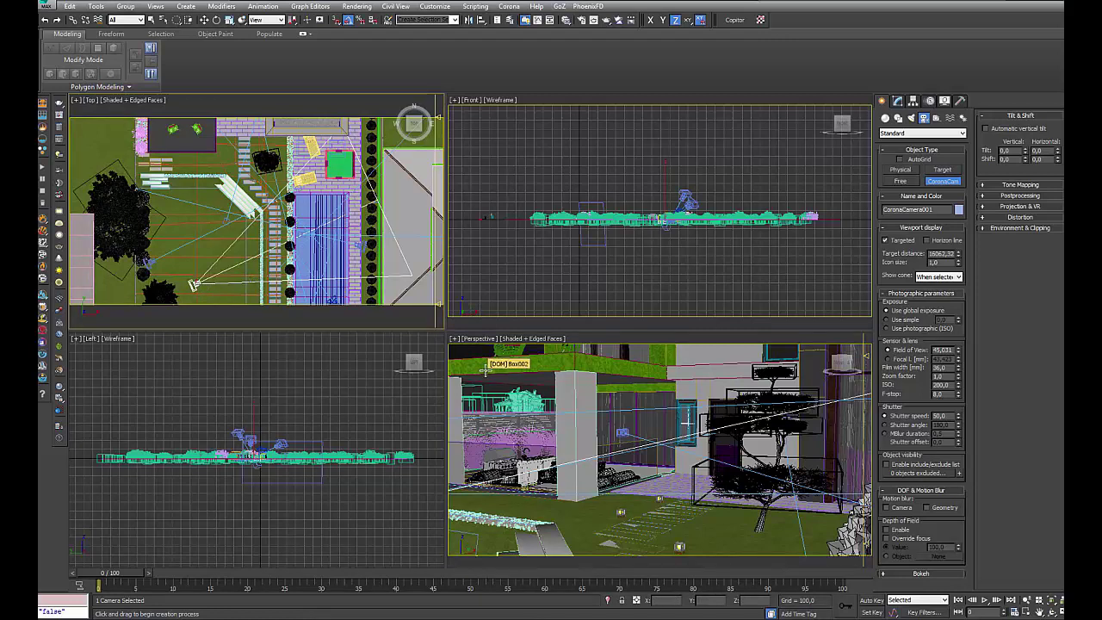
{"action": "right_click", "coordinate": [486, 369]}
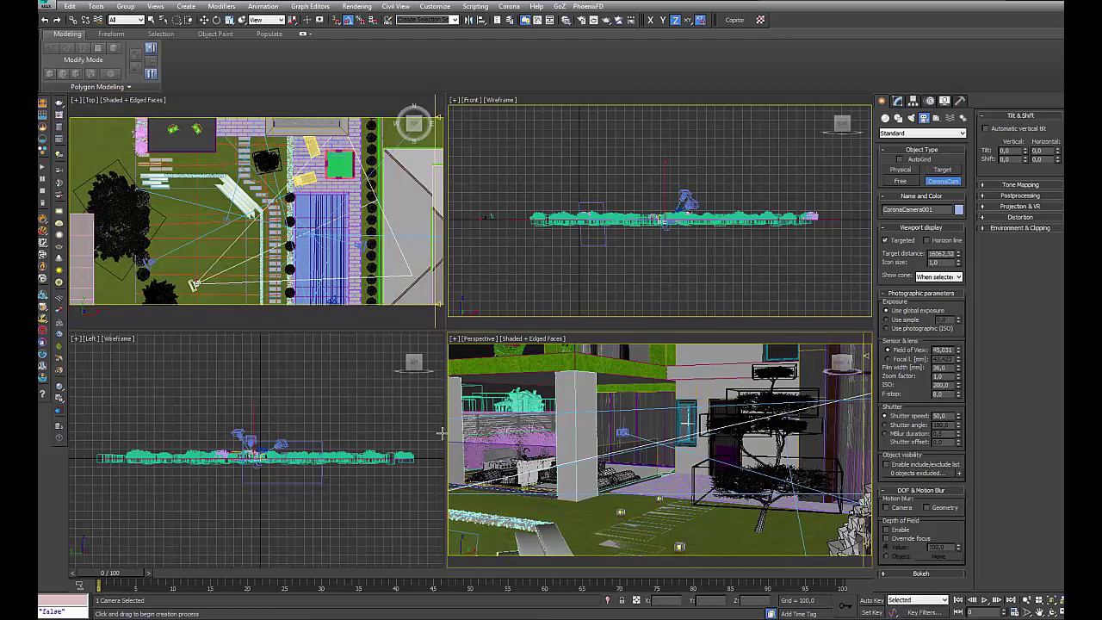
{"action": "right_click", "coordinate": [660, 488]}
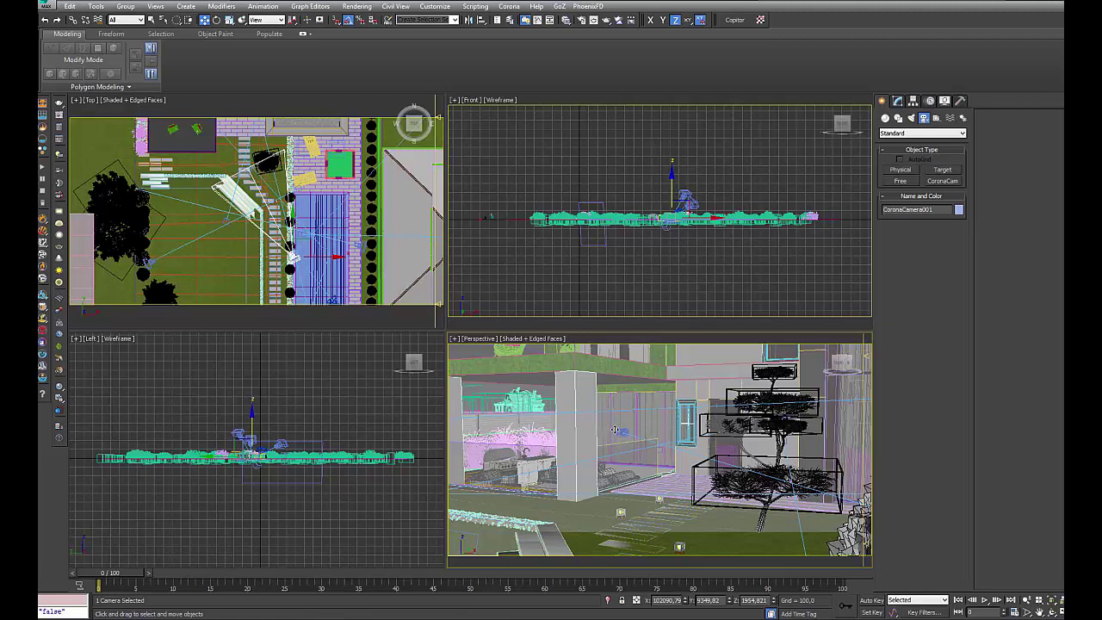
{"action": "key", "text": "c"}
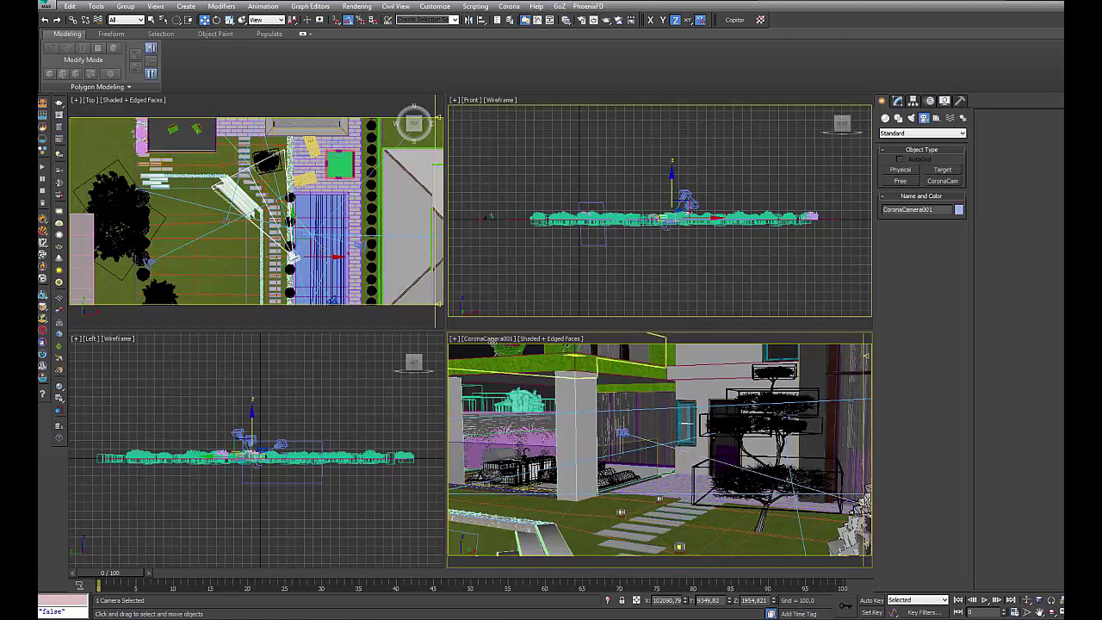
Select the viewport's camera and rename it from CoronaCamera001 to Cam_Tutor
{"action": "left_click", "coordinate": [503, 342]}
{"action": "left_click", "coordinate": [559, 543]}
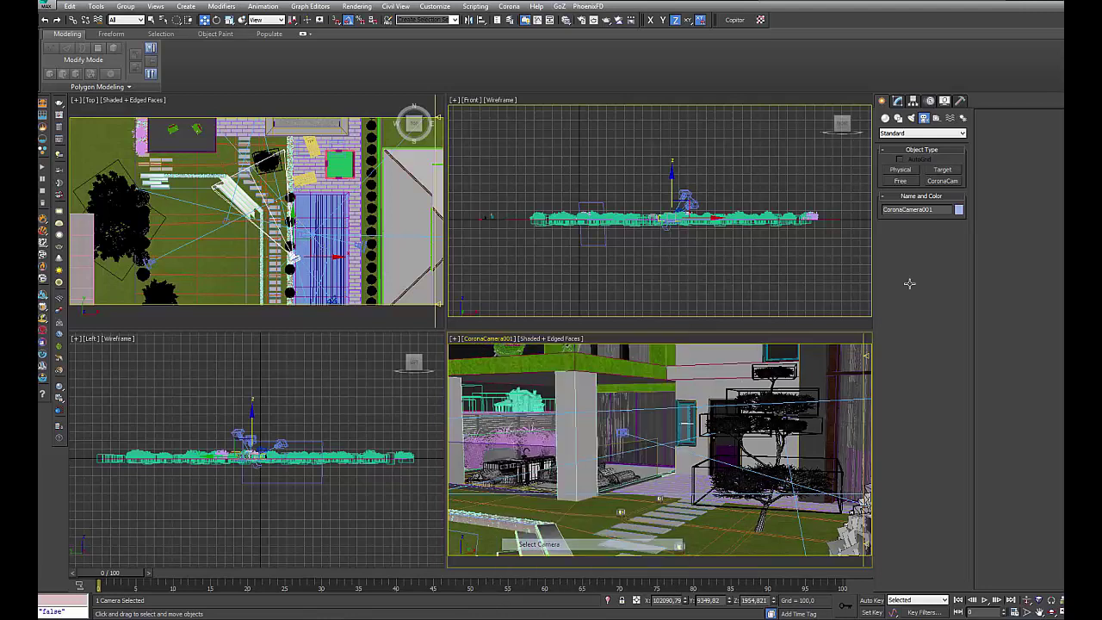
{"action": "left_click_drag", "start_coordinate": [941, 215], "coordinate": [879, 214]}
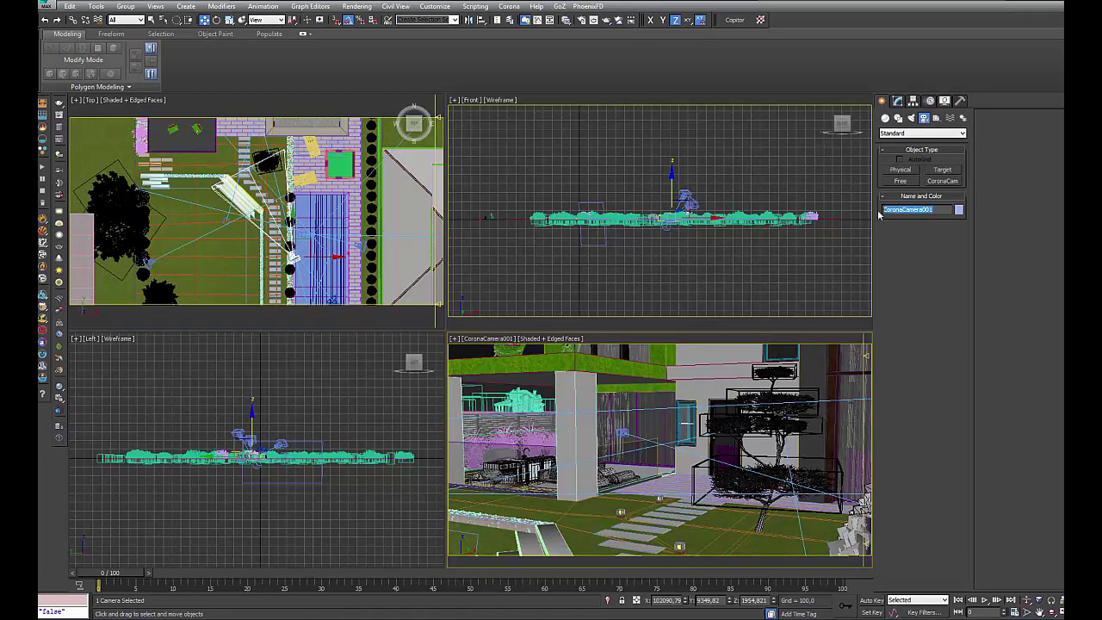
{"action": "type", "text": "Cam_Tutor"}
{"action": "key", "text": "Return"}
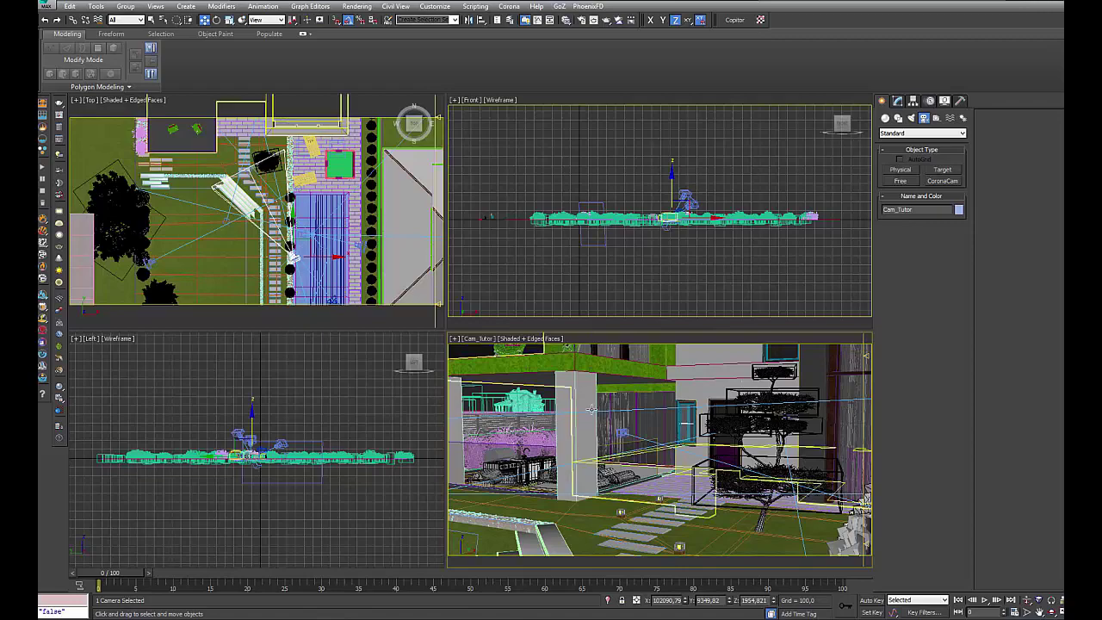
Orbit and pan the free perspective, then maximize the Cam_Tutor camera view
{"action": "key", "text": "p"}
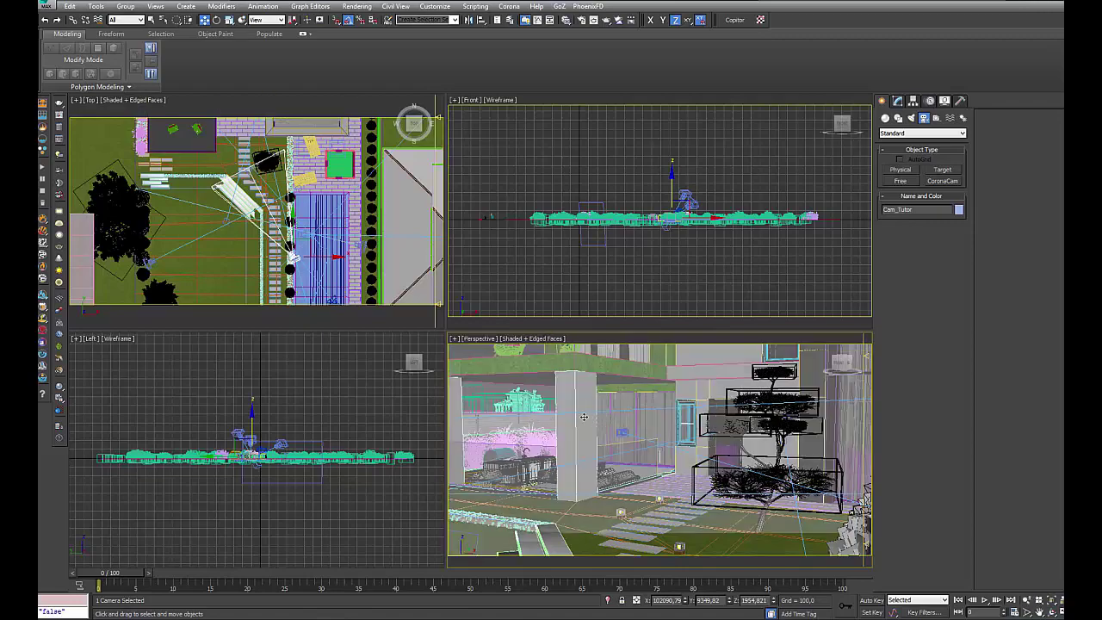
{"action": "mouse_move", "coordinate": [588, 414]}
{"action": "middle_mouse_down", "text": "alt"}
{"action": "mouse_move", "coordinate": [600, 433]}
{"action": "mouse_move", "coordinate": [816, 476]}
{"action": "middle_mouse_up", "text": "alt"}
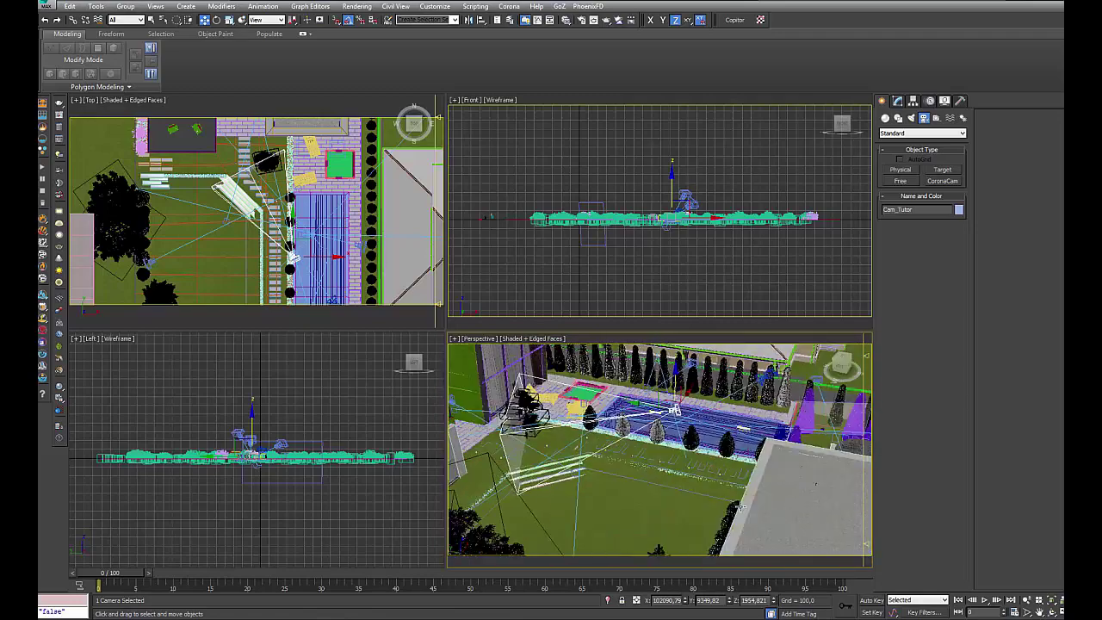
{"action": "middle_click_drag", "start_coordinate": [630, 444], "coordinate": [629, 475]}
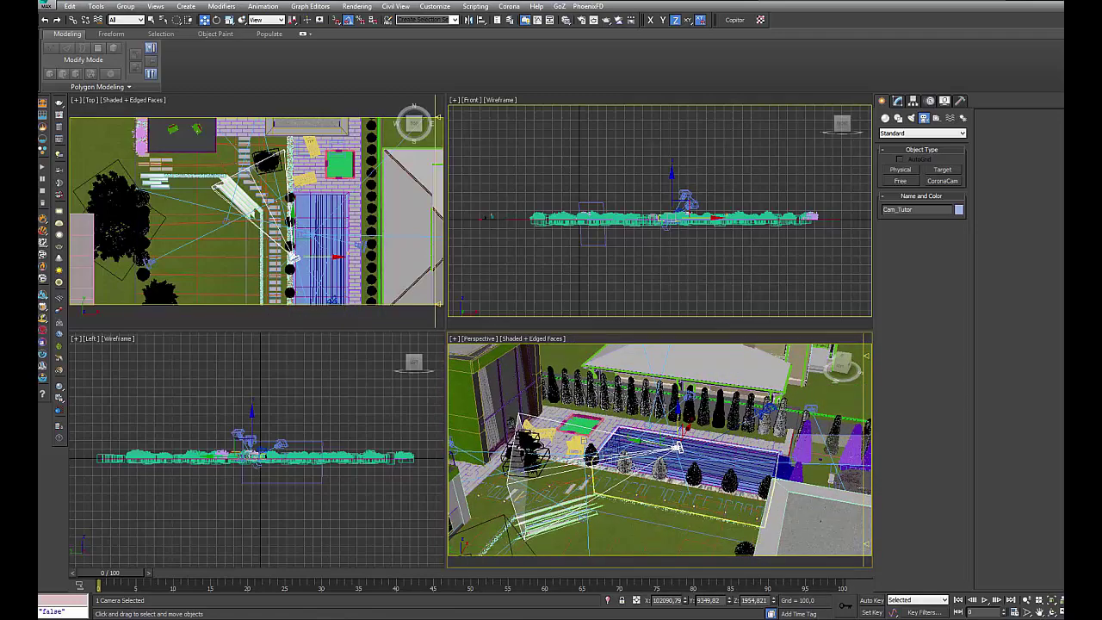
{"action": "key", "text": "c"}
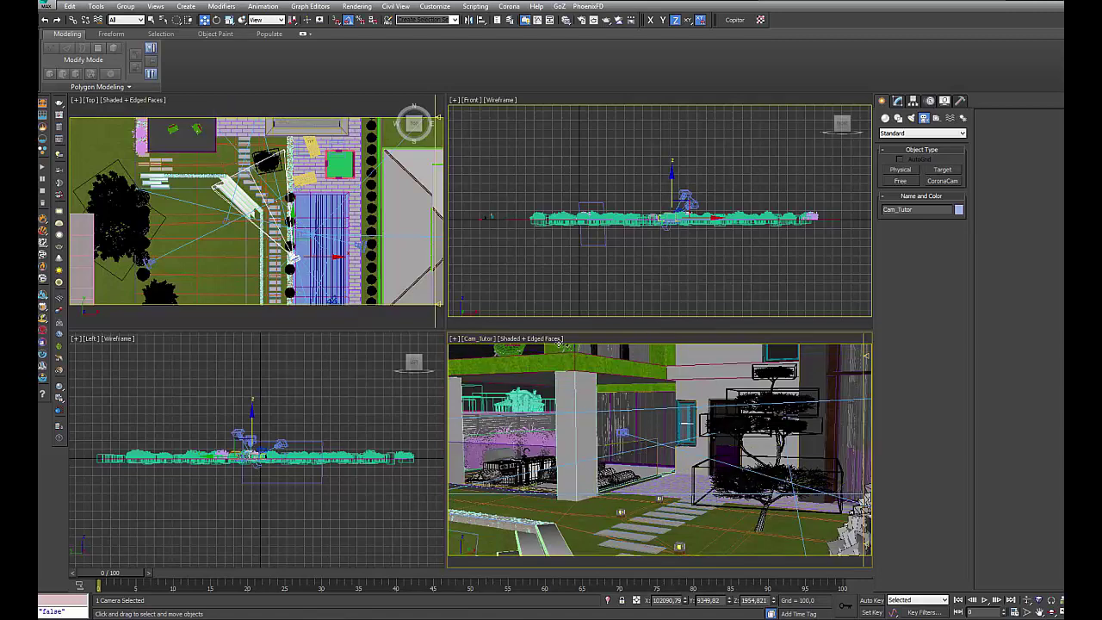
{"action": "key", "text": "alt+w"}
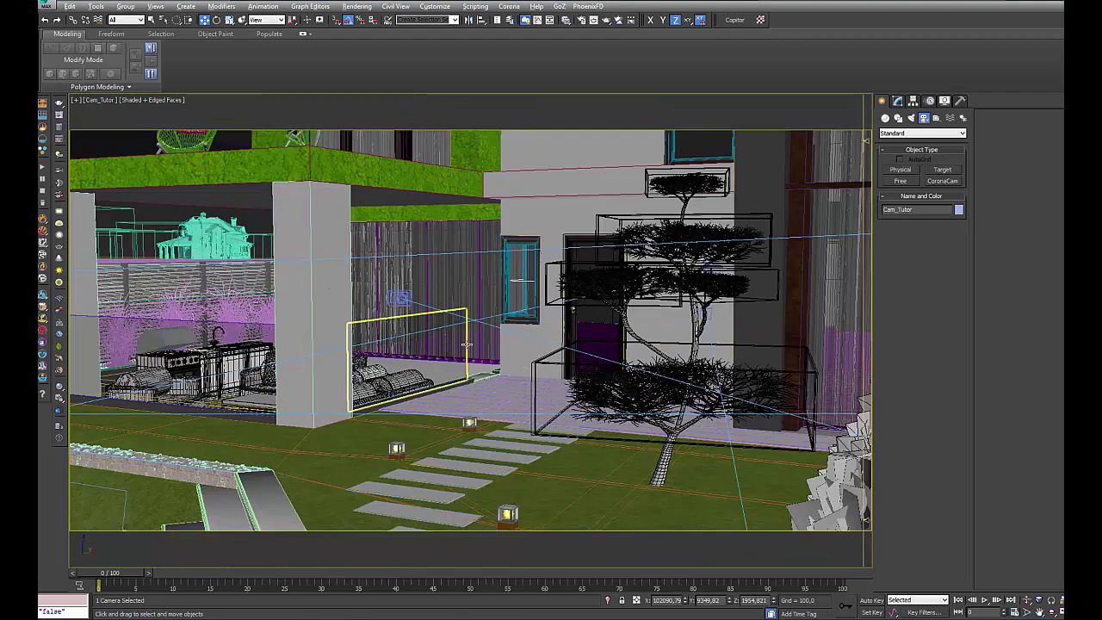
Zoom out and orbit the neighbourhood in perspective, then return to the Cam_Tutor view
{"action": "key", "text": "p"}
{"action": "scroll", "coordinate": [466, 351], "scroll_direction": "down", "scroll_amount": 5}
{"action": "scroll", "coordinate": [466, 351], "scroll_direction": "down", "scroll_amount": 5}
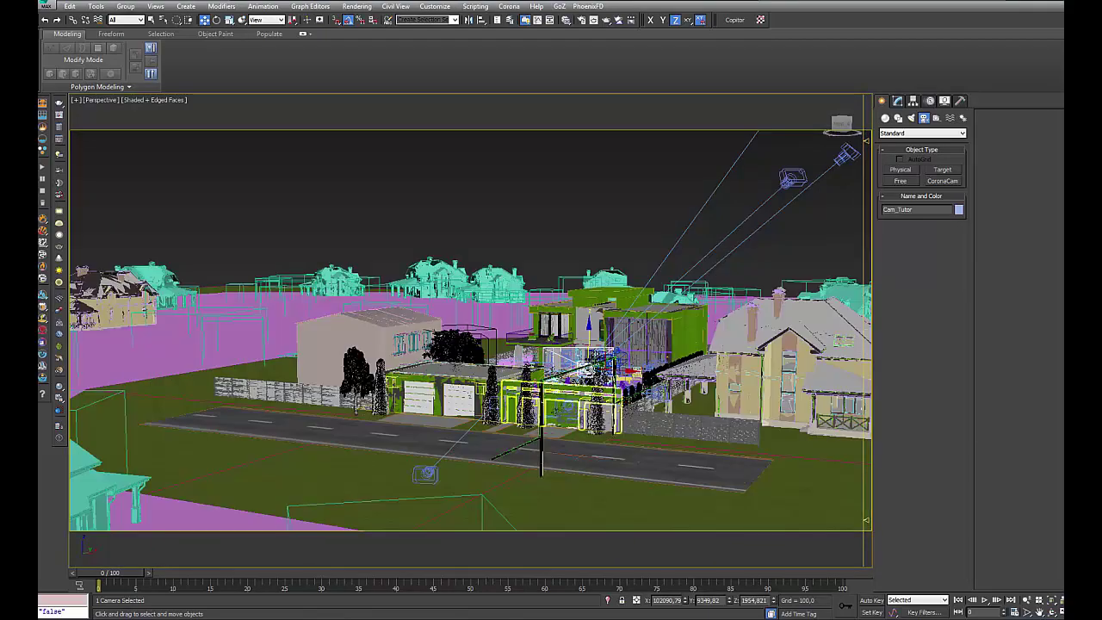
{"action": "middle_click_drag", "start_coordinate": [605, 355], "coordinate": [458, 340], "text": "alt"}
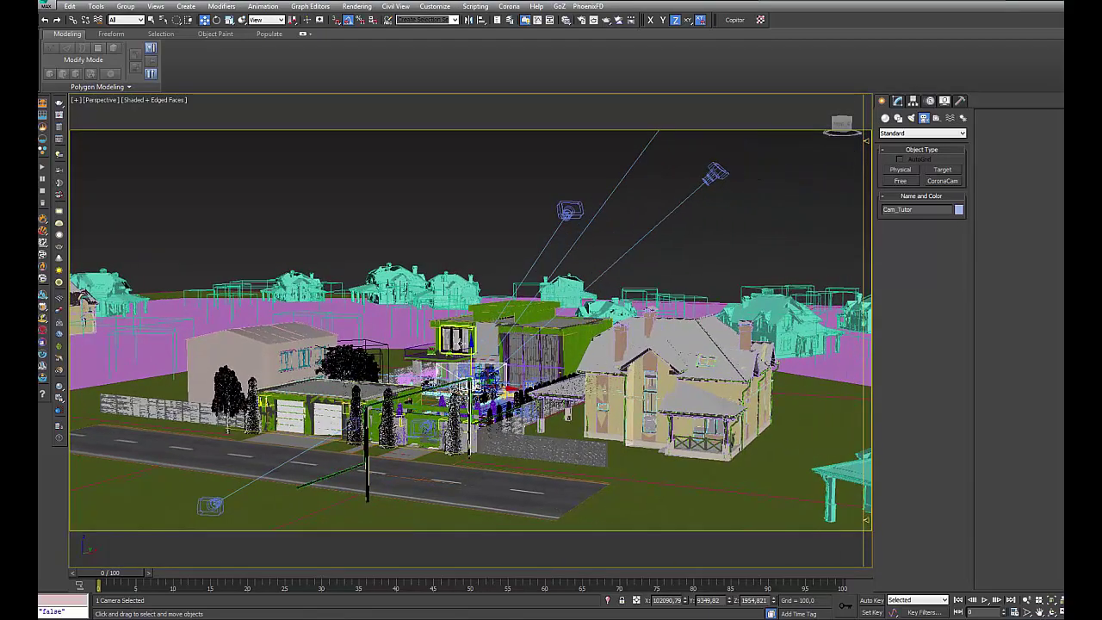
{"action": "key", "text": "c"}
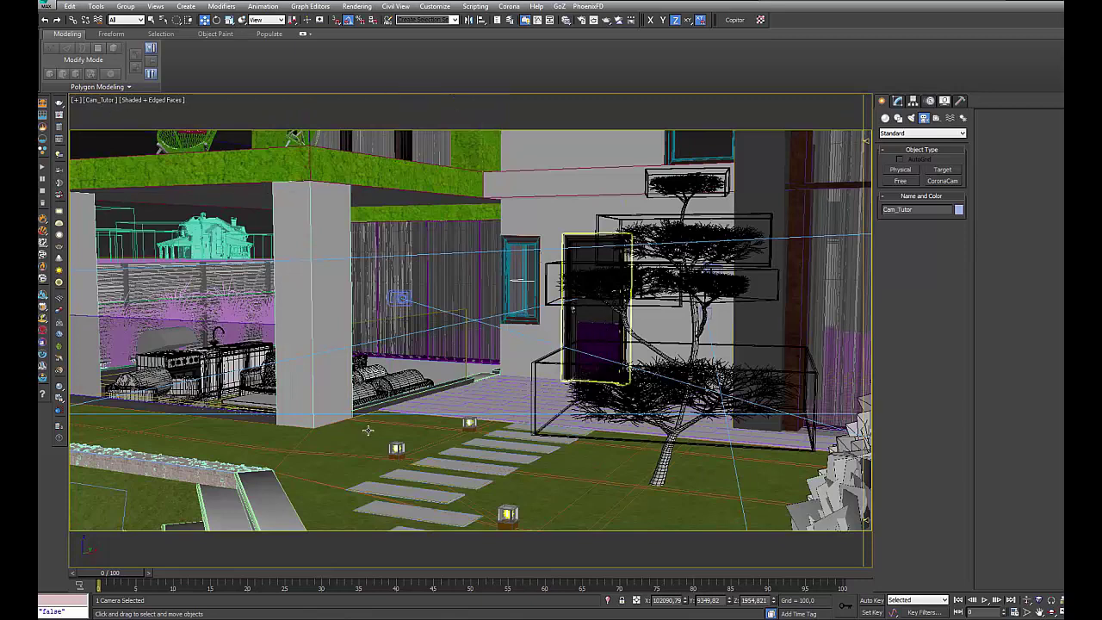